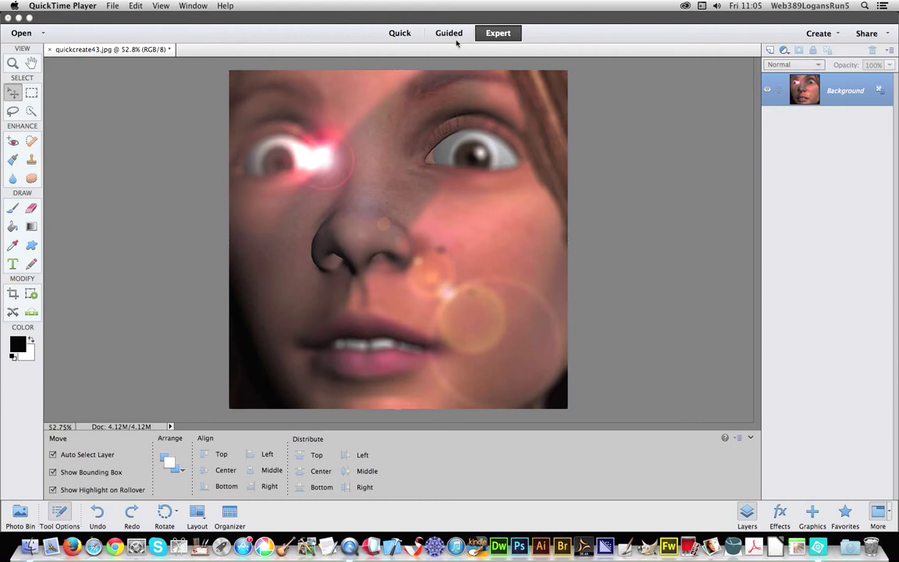
Step: Bring Photoshop Elements to the front, showing the History panel for quickcreate43.jpg
left_click(622, 97)
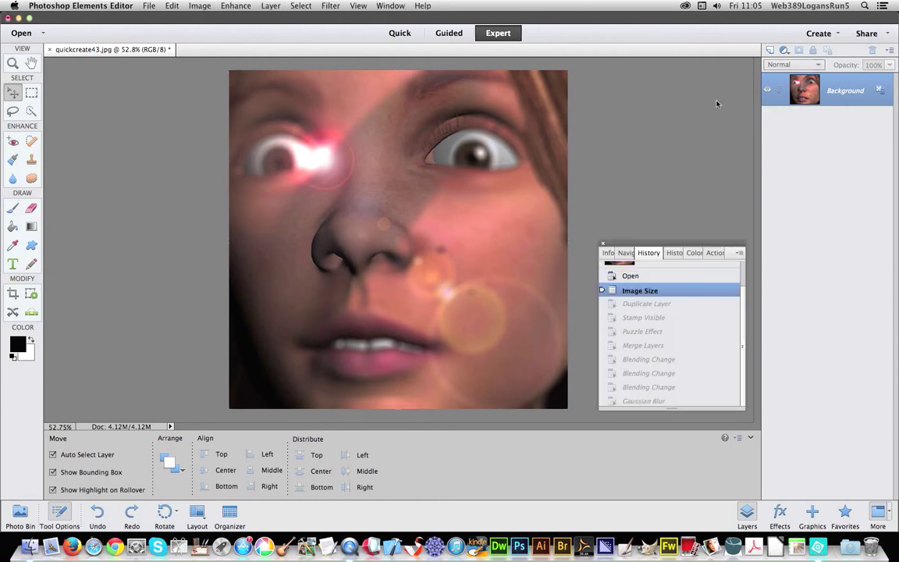
Step: Duplicate the Background layer as 'Background copy' from the Layer menu
left_click(270, 5)
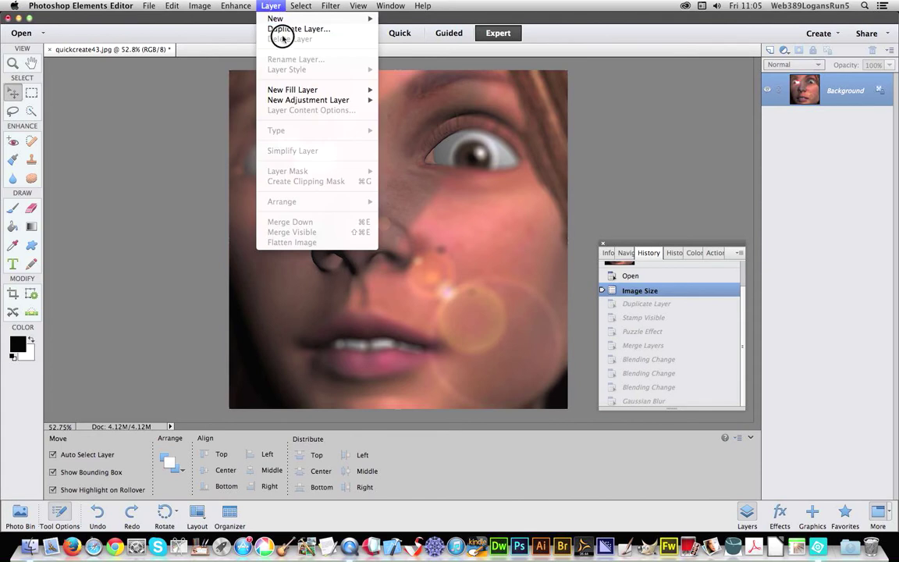
left_click(283, 29)
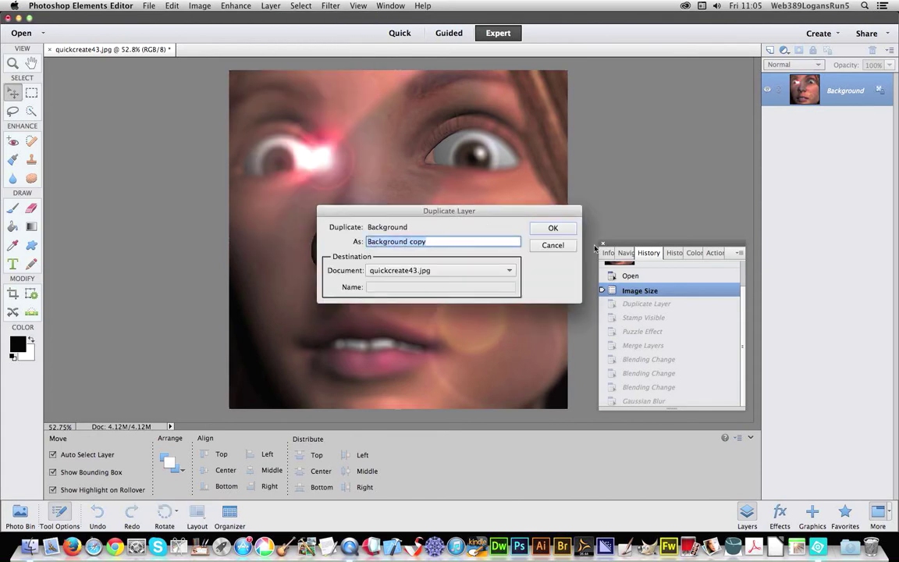
left_click(553, 228)
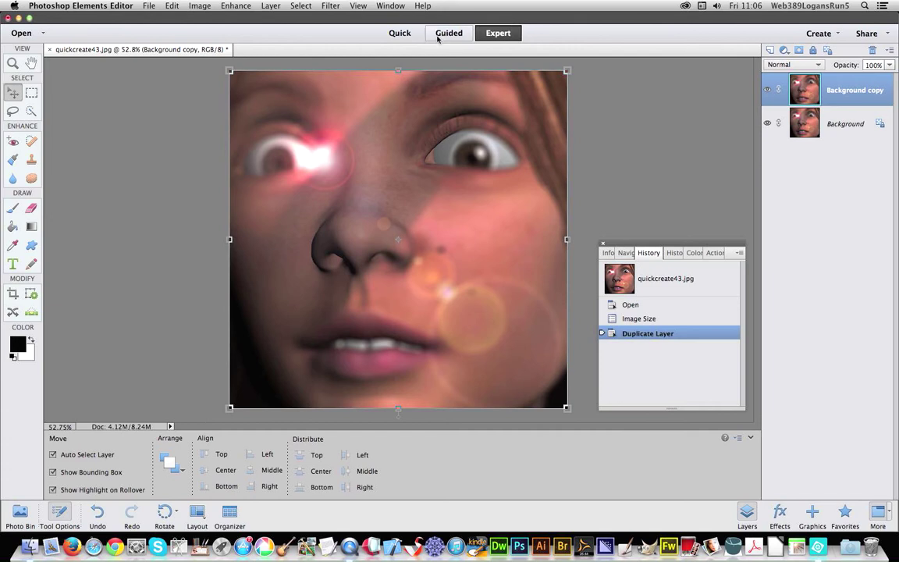
Step: In Guided mode, start the Puzzle Effect edit from the Photo Play section
left_click(441, 34)
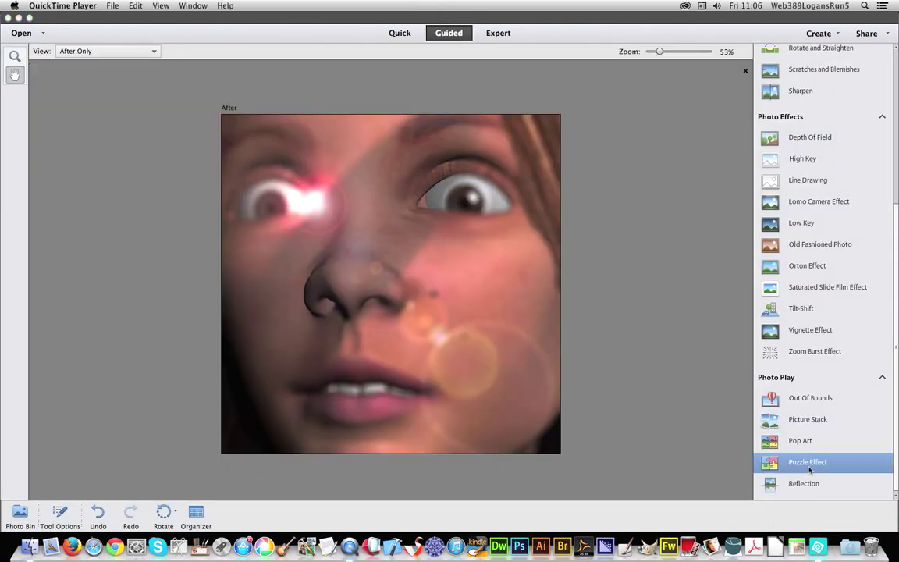
left_click(806, 463)
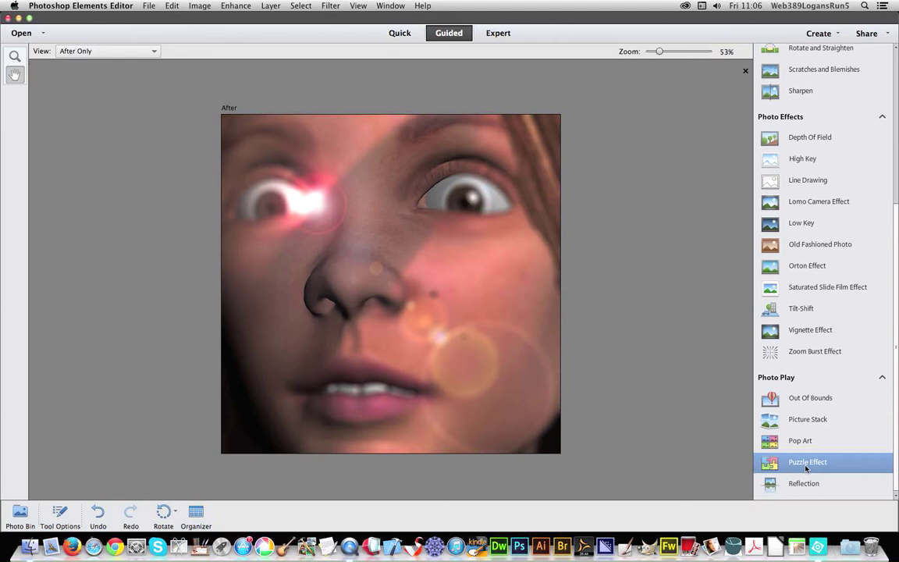
left_click(807, 463)
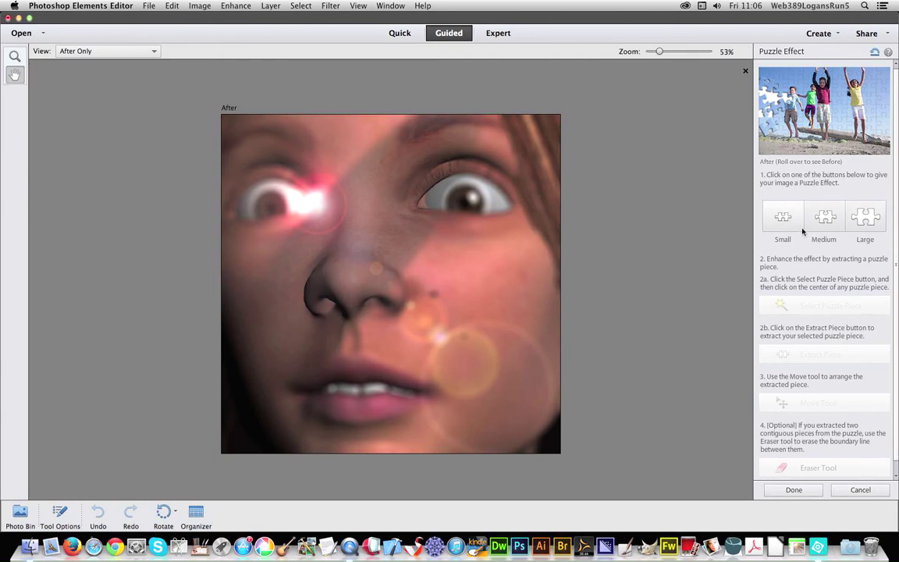
Step: Apply the Medium puzzle piece size to the face photo
left_click(830, 224)
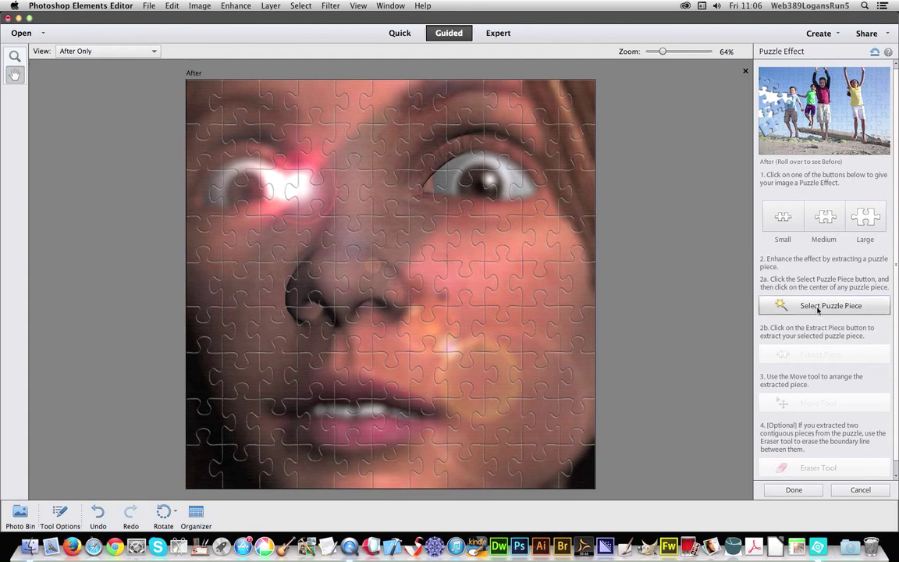
Step: Select the eye, forehead, nose and right-cheek puzzle pieces and extract them
left_click(821, 306)
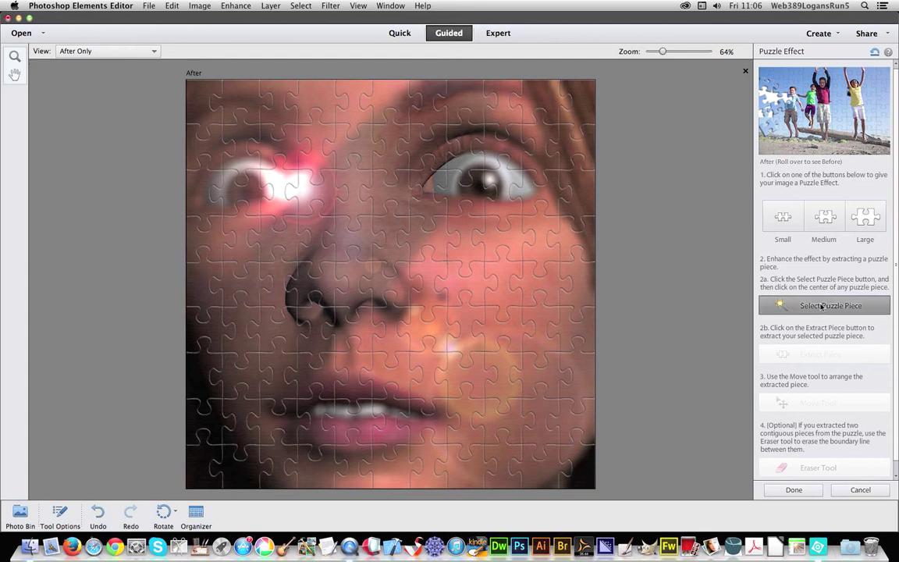
left_click(537, 201)
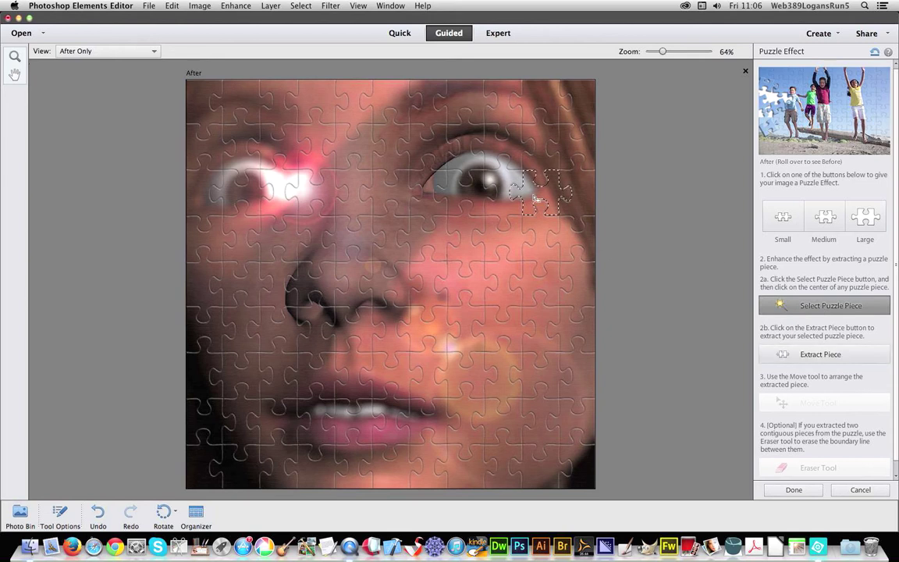
left_click(360, 160)
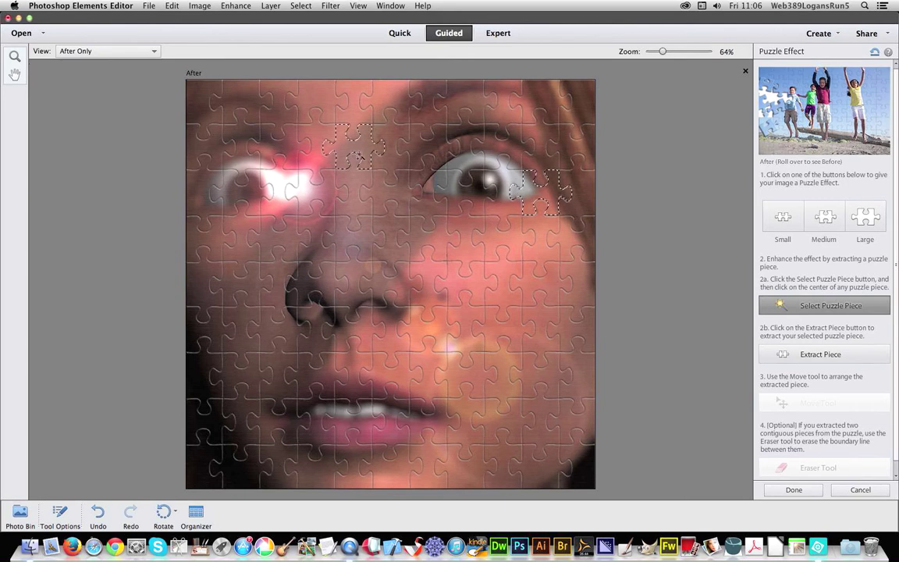
left_click(353, 326)
left_click(500, 328)
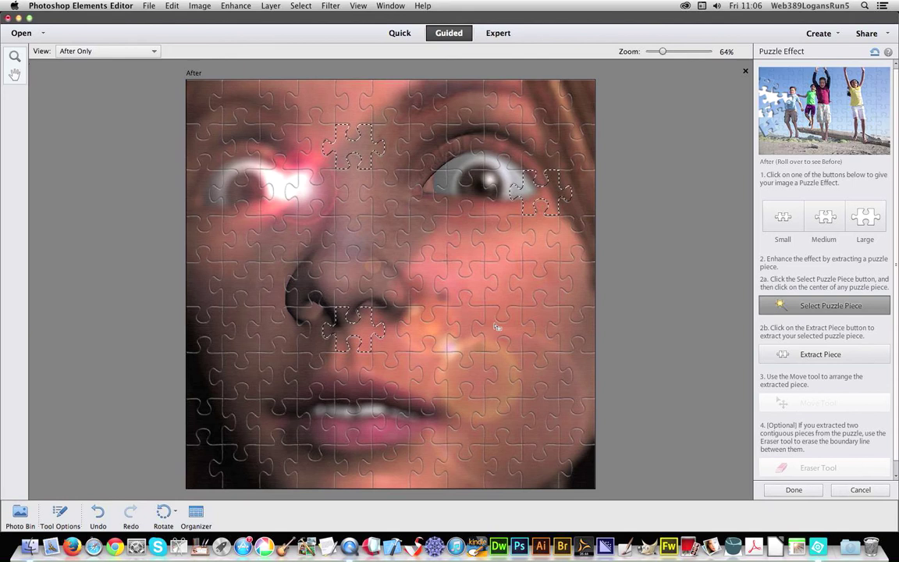
left_click(822, 353)
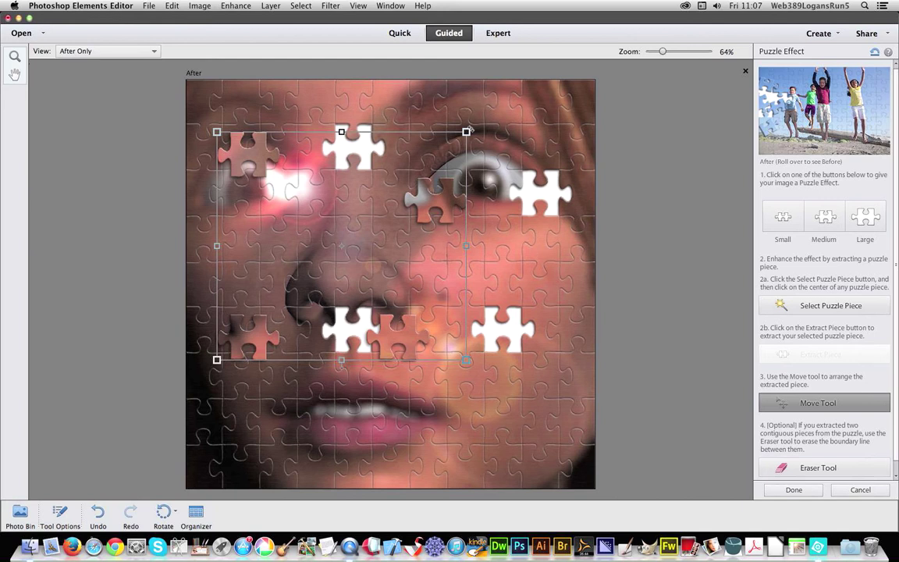
Step: Rotate the extracted pieces clockwise to an angle and finish the Puzzle Effect
left_click_drag(469, 130, 509, 211)
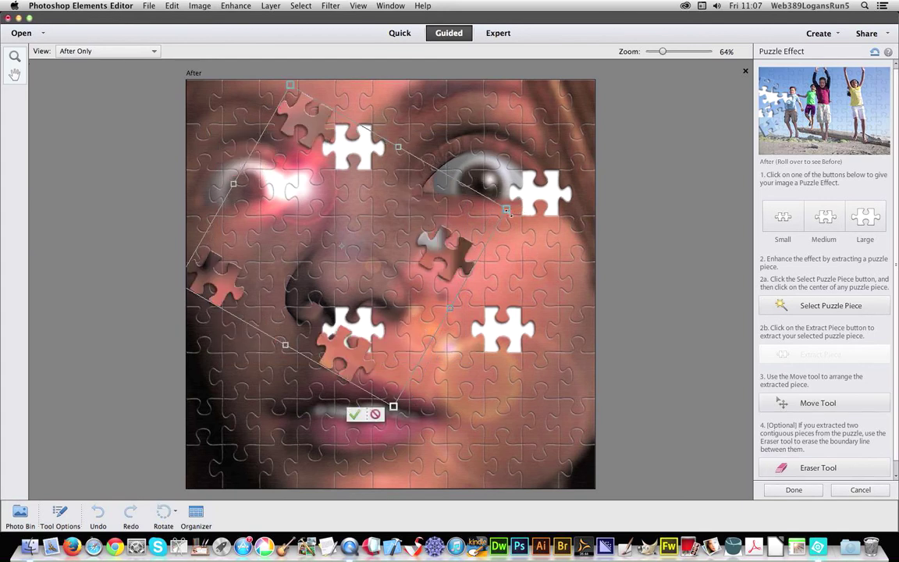
left_click_drag(457, 190, 589, 166)
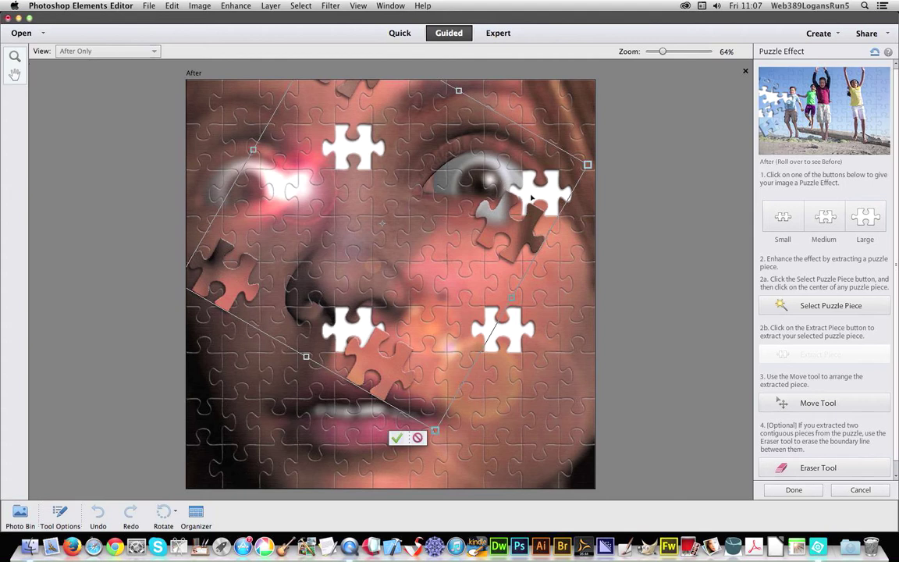
left_click(794, 490)
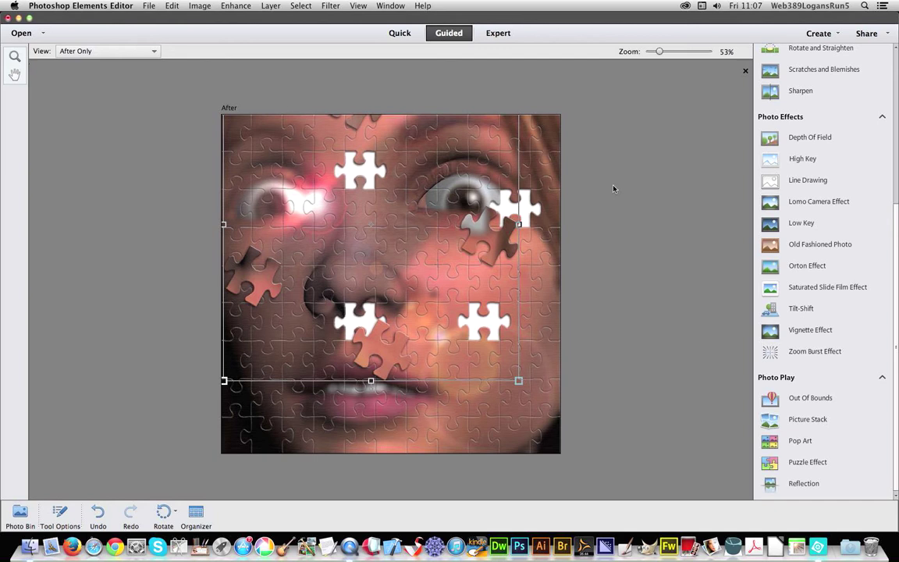
Step: In Expert mode, select all layers above Background and merge them into Layer 4
left_click(499, 33)
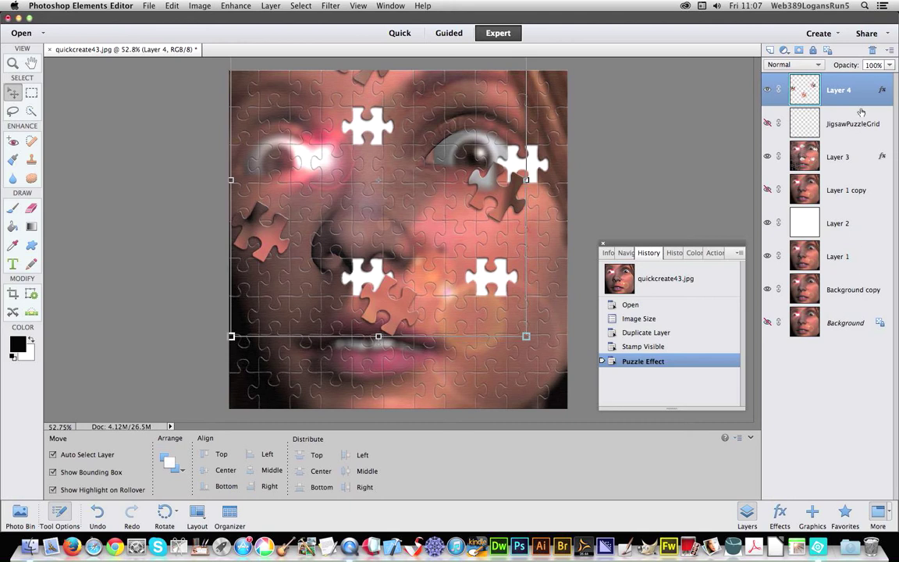
key("super+alt+a")
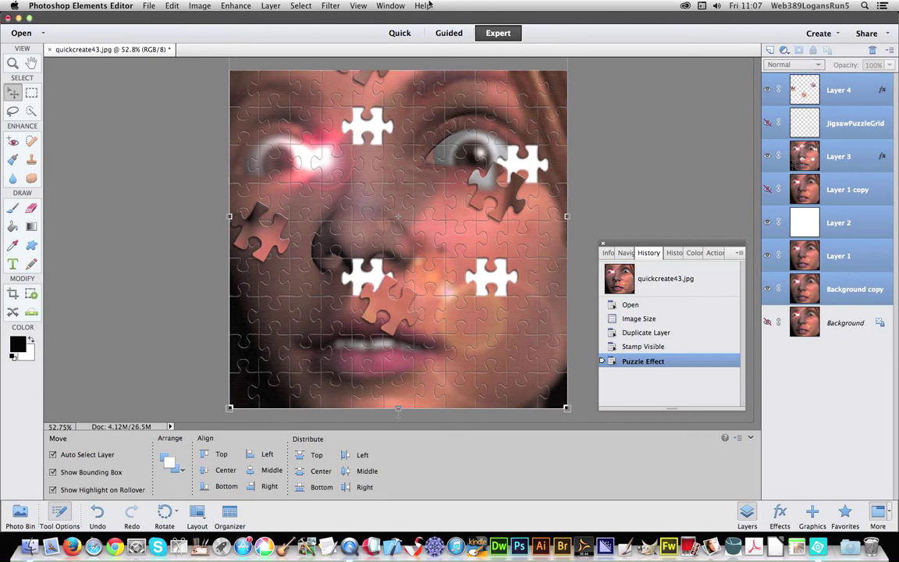
left_click(271, 6)
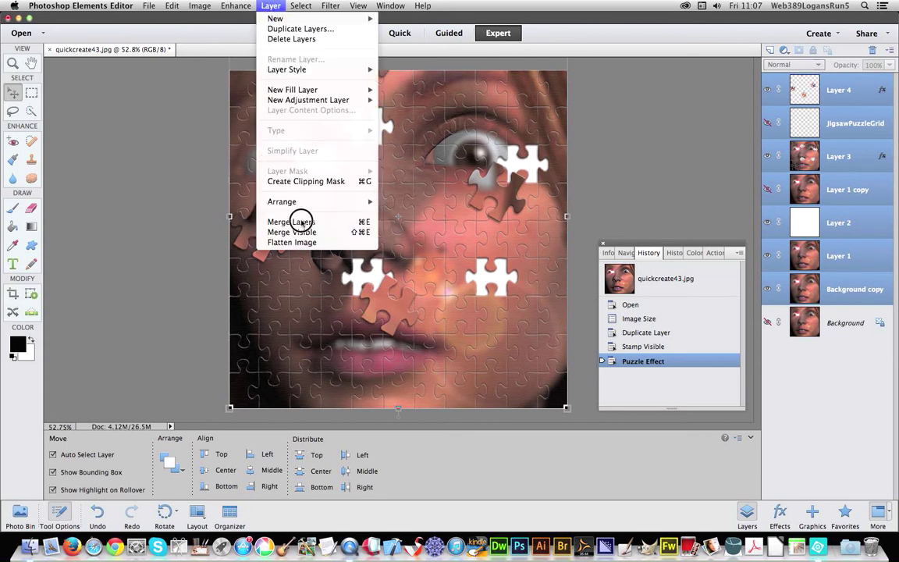
left_click(291, 222)
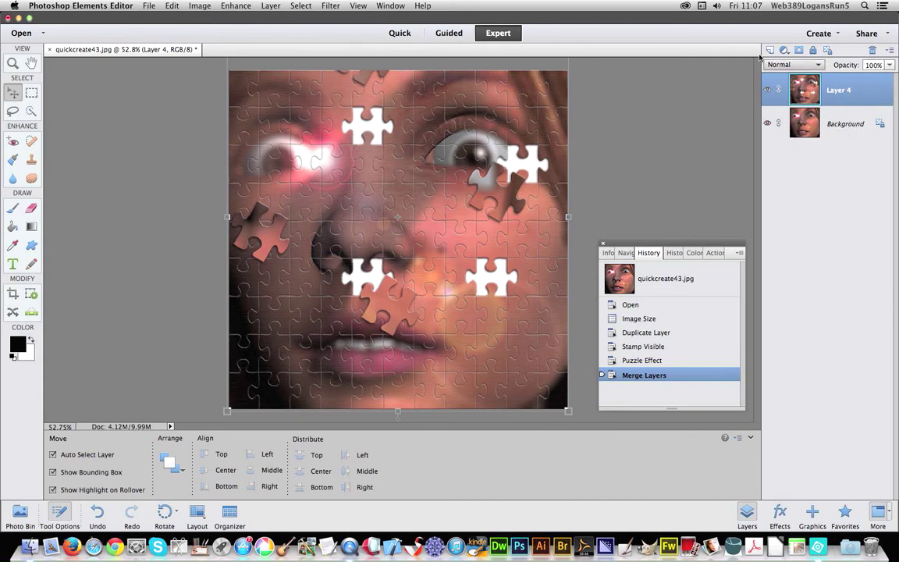
Step: Try Overlay and Vivid Light on Layer 4, then set its blend mode to Screen
left_click(792, 65)
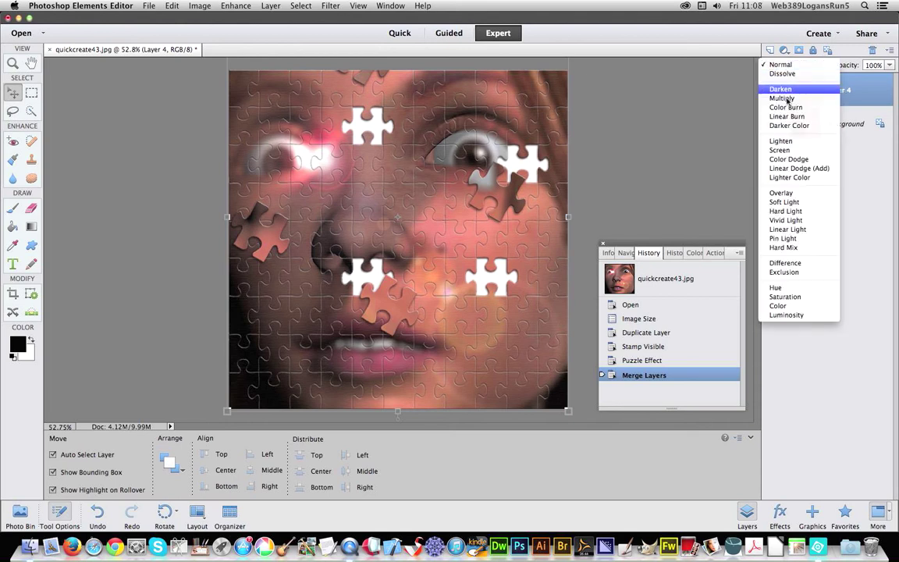
left_click(785, 199)
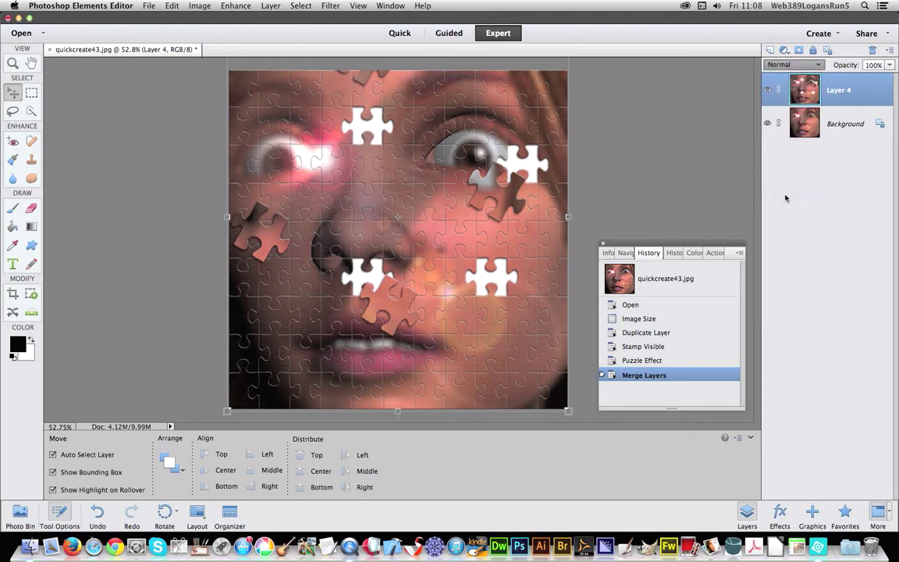
left_click(780, 64)
left_click(786, 91)
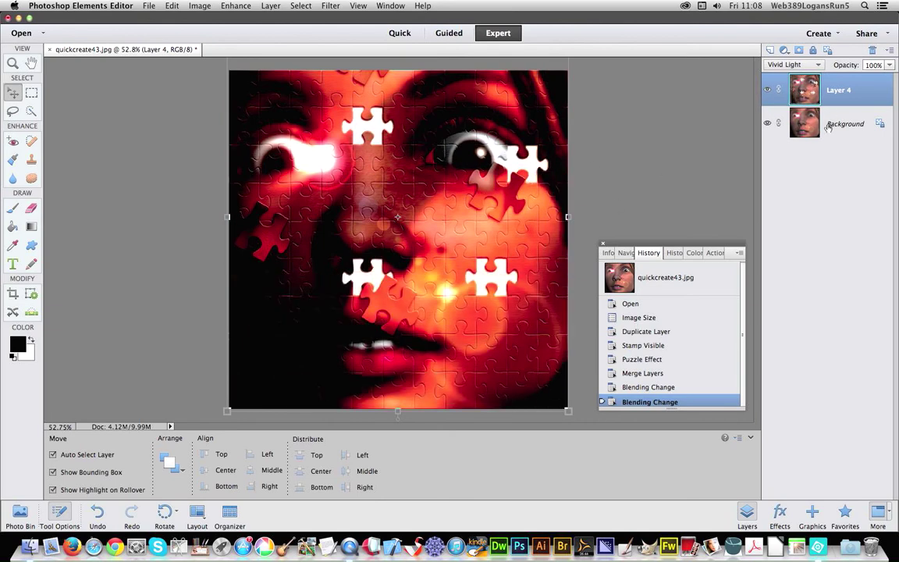
left_click(792, 64)
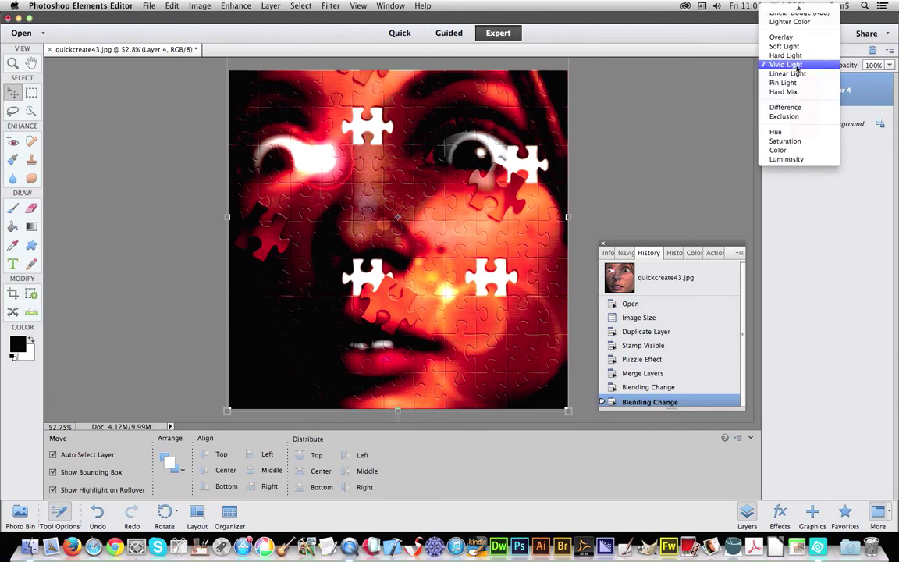
left_click(788, 40)
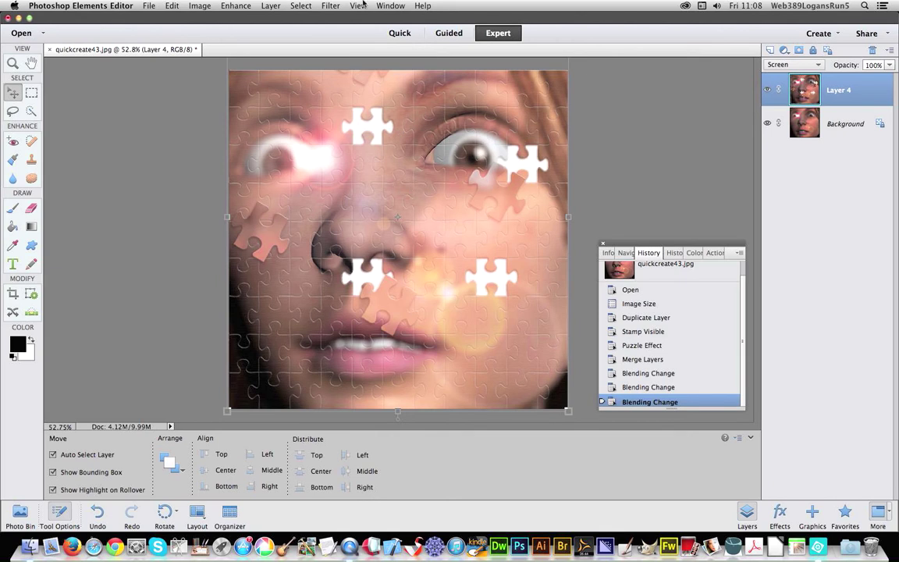
Step: Apply a Gaussian Blur with a 1.9-pixel radius to Layer 4
left_click(331, 6)
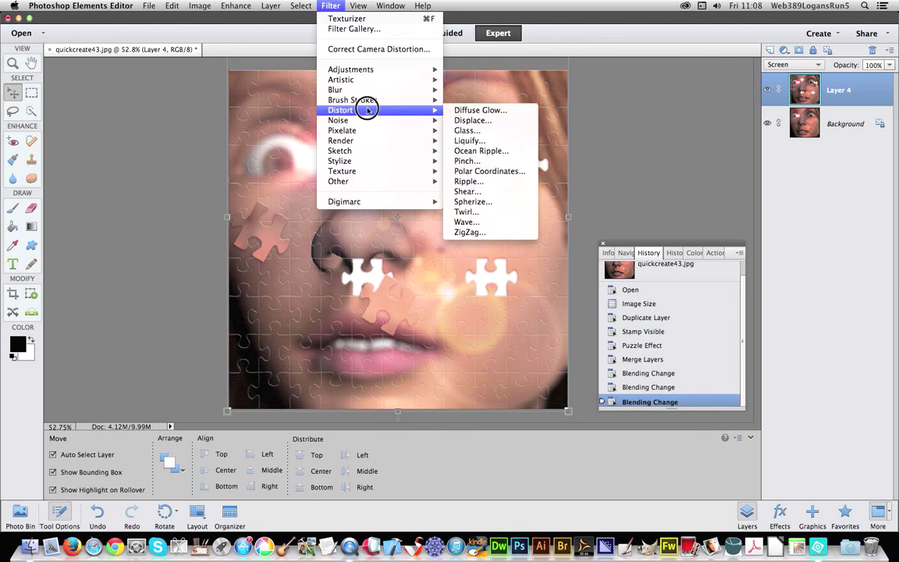
mouse_move(379, 70)
mouse_move(397, 90)
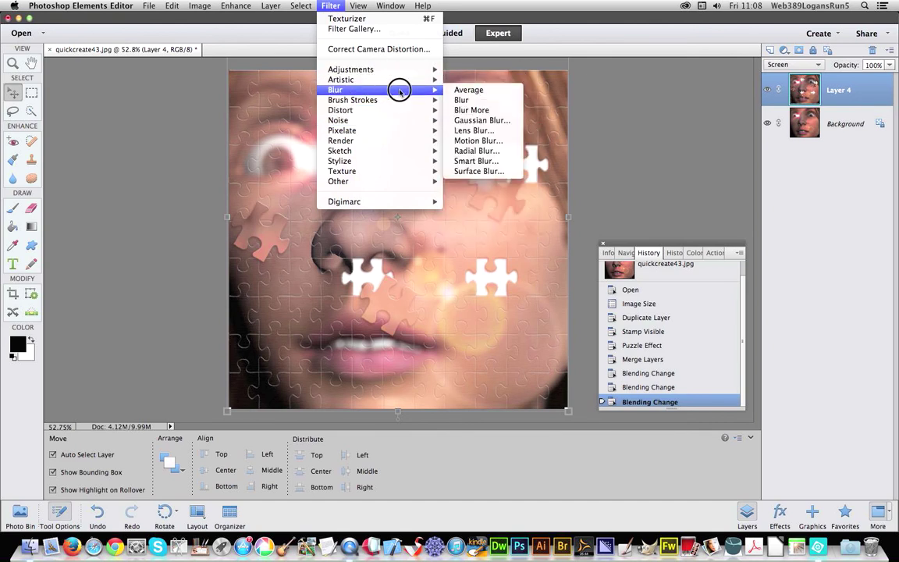
left_click(497, 125)
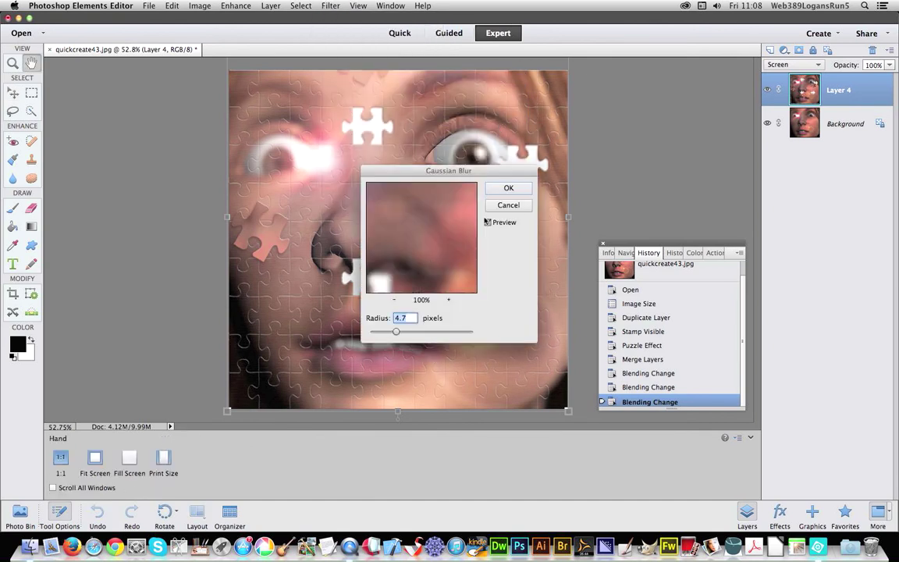
left_click_drag(395, 331, 381, 332)
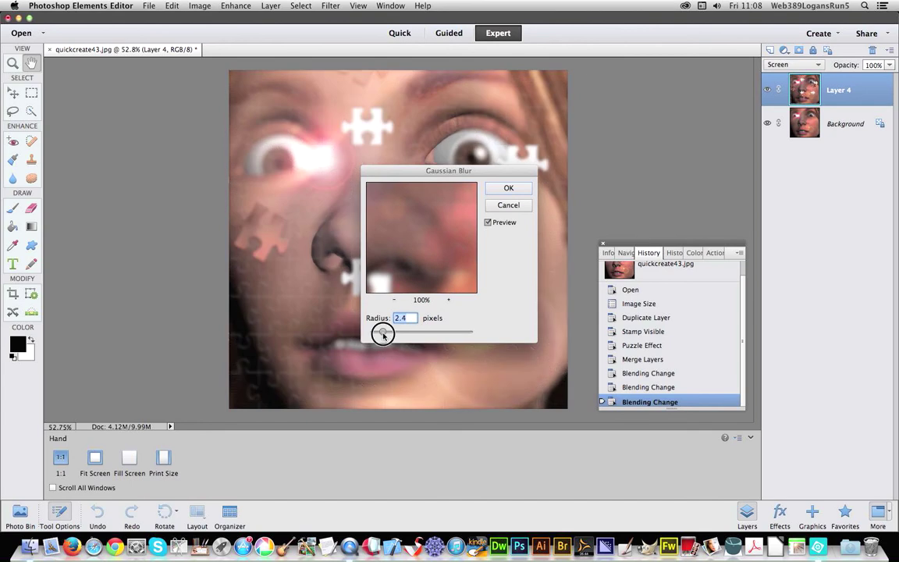
left_click(510, 188)
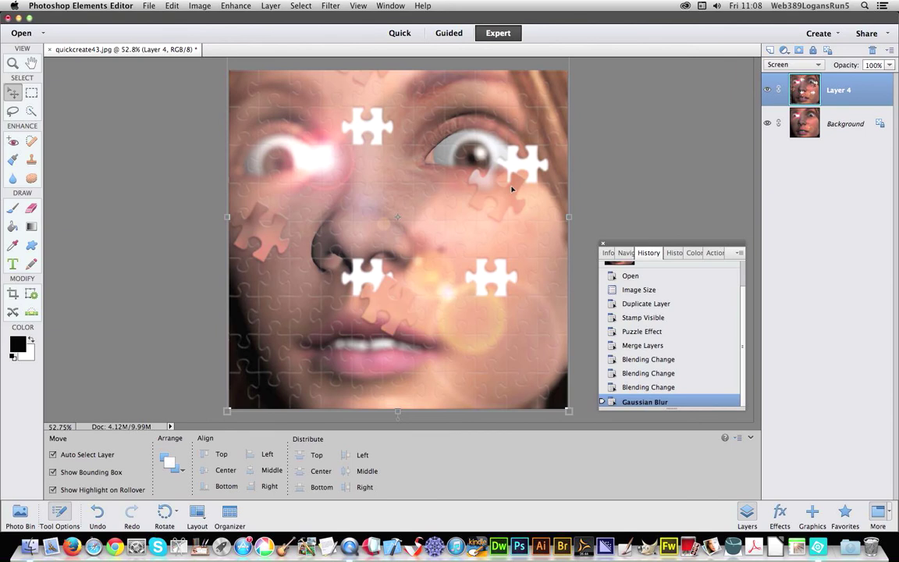